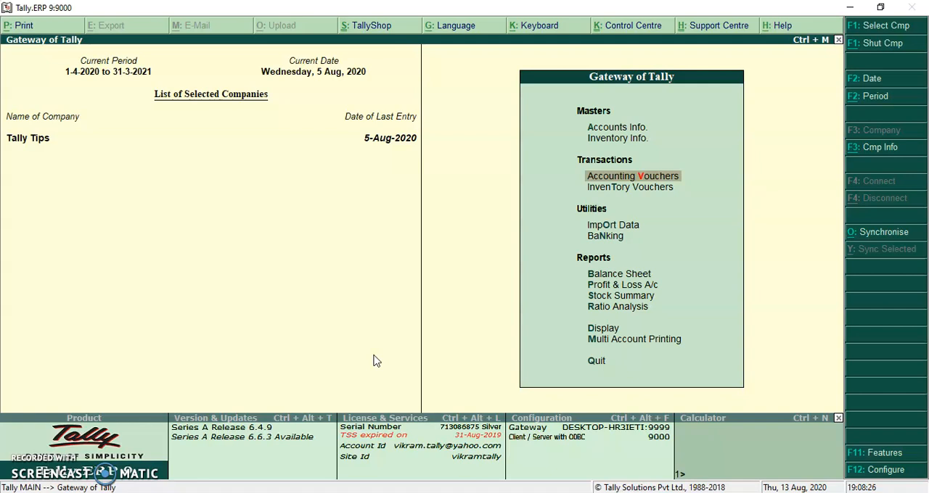
Step: Open the stock item options within the inventory masters
key(Down)
key(Down)
key(Down)
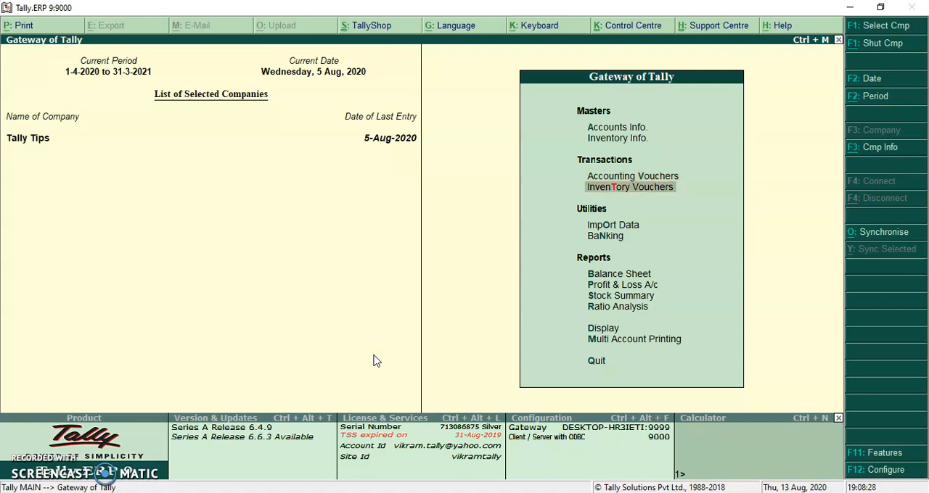
key(Up)
key(Up)
key(Up)
key(Up)
key(Up)
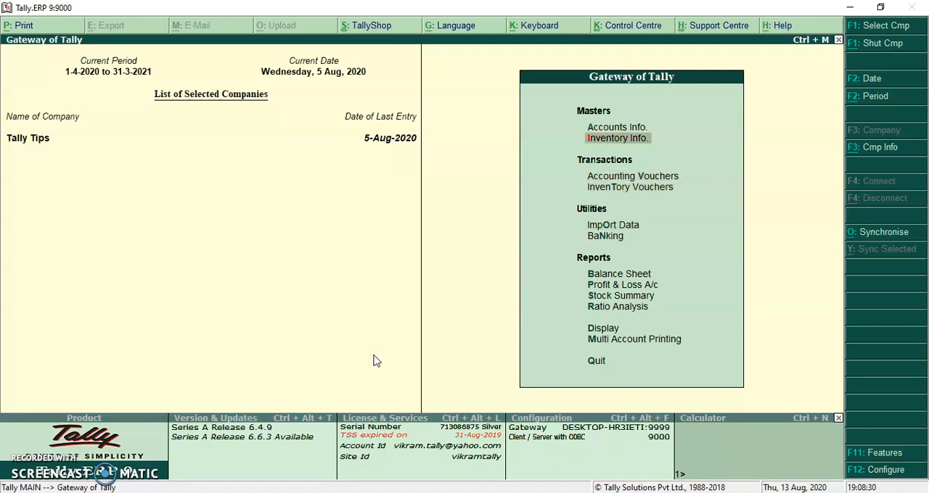
key(Return)
key(Down)
key(Return)
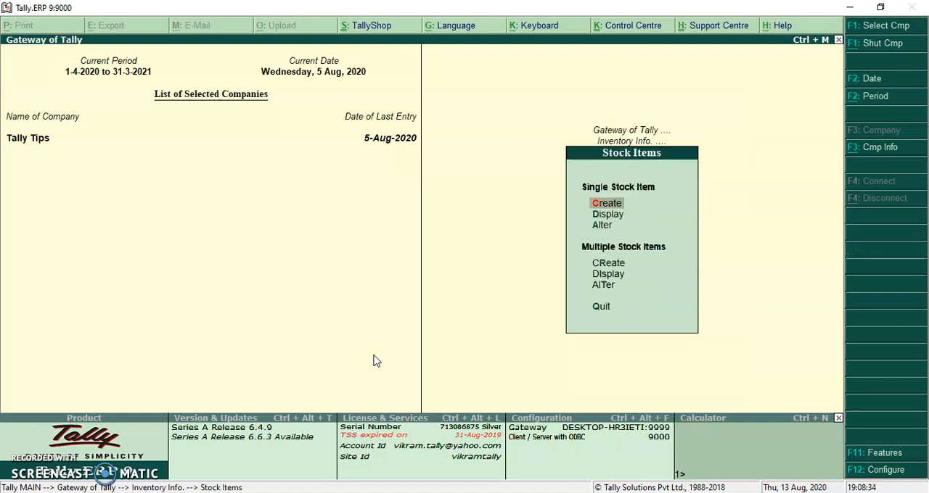
Step: Open the single stock item Rice for alteration
key(Down)
key(Down)
key(Return)
key(Down)
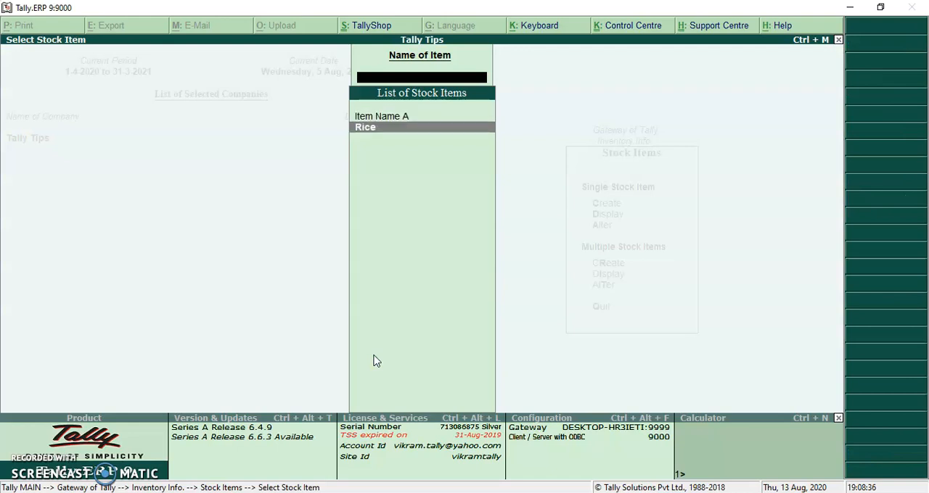
key(Return)
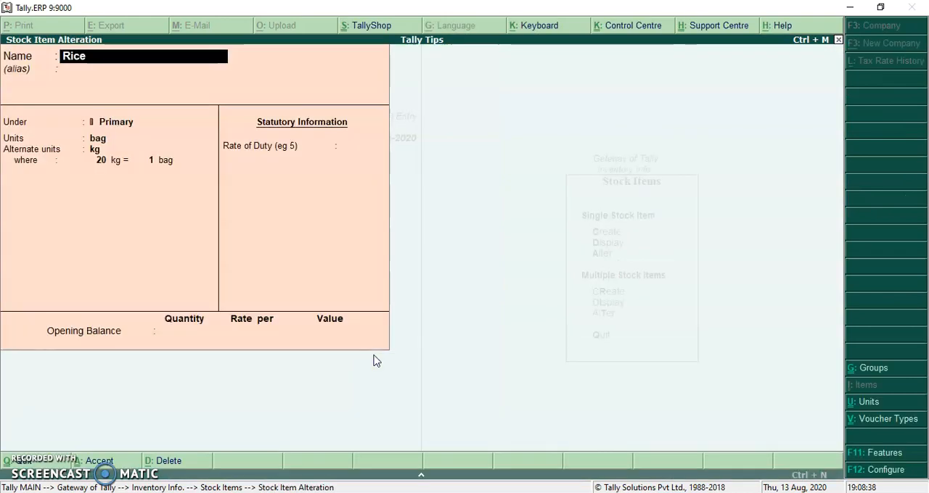
Step: Keep bag as the main unit and kg as the alternate unit of the Rice item
key(Return)
key(Return)
key(Return)
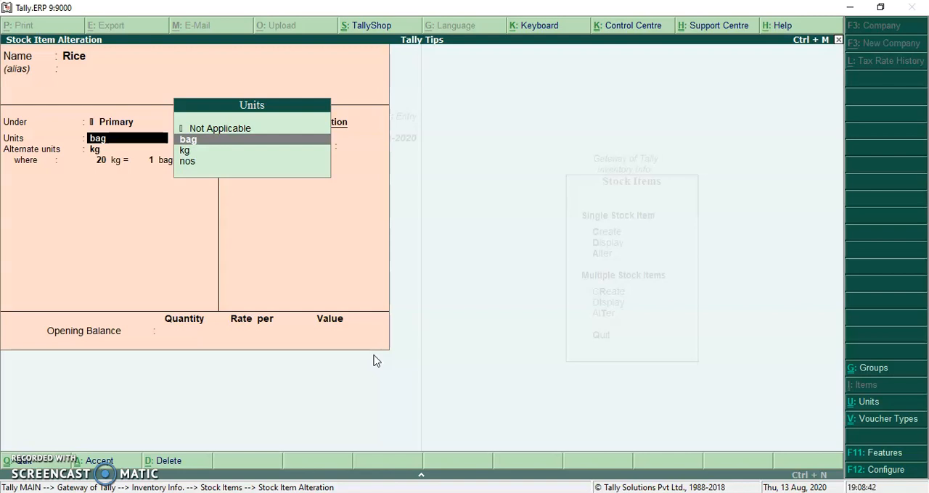
key(Return)
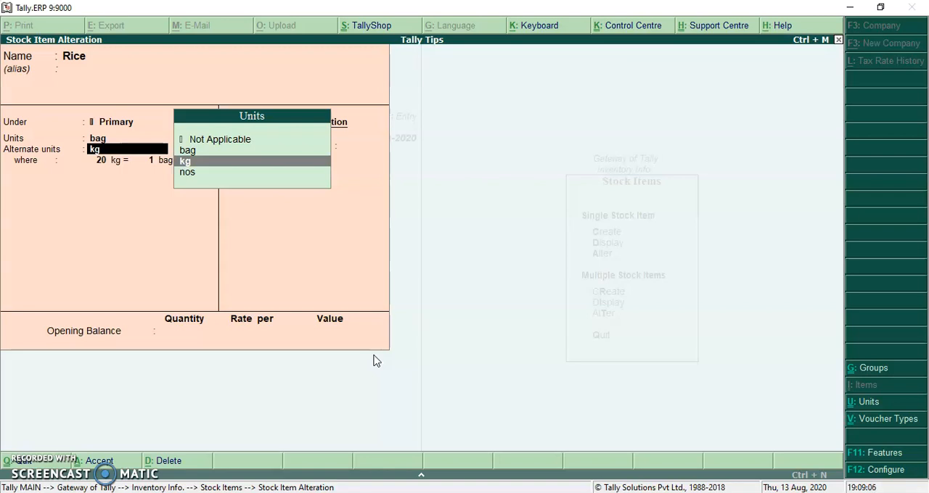
key(BackSpace)
key(Return)
key(Return)
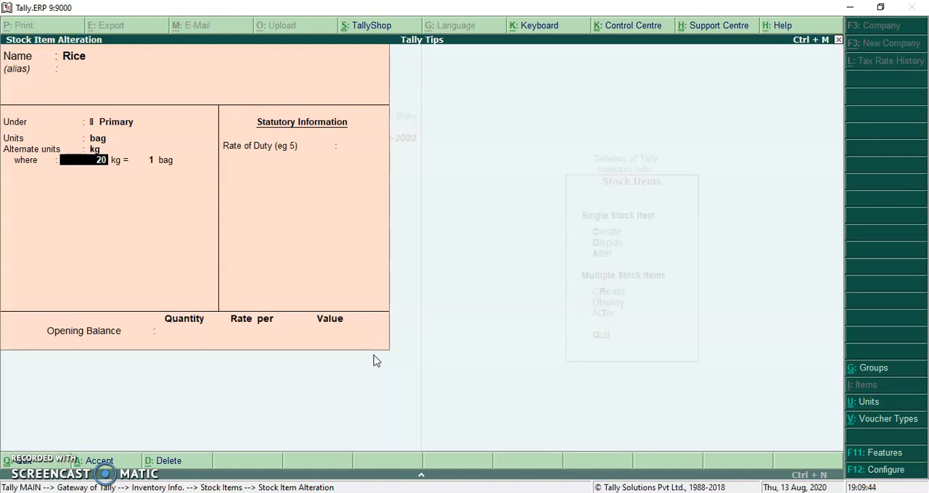
Step: Set the Rice unit conversion to 1 kg = 1 bag
text(1)
key(Return)
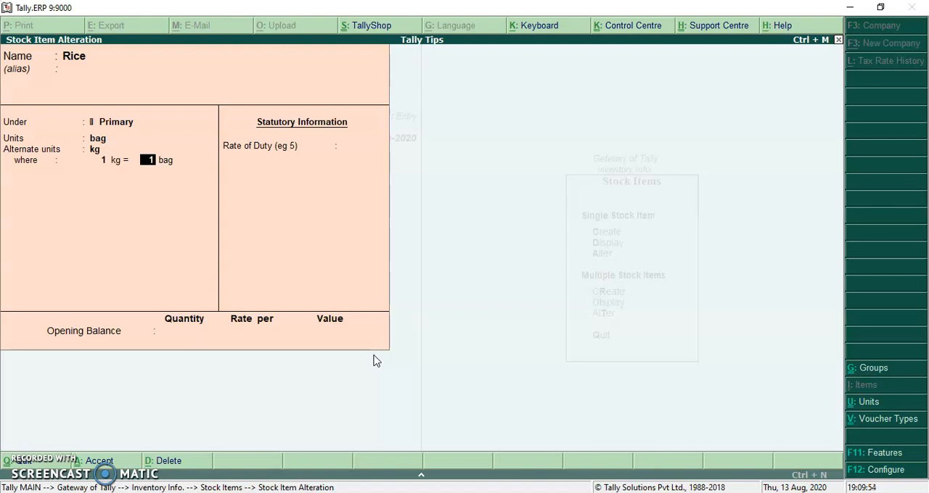
key(BackSpace)
key(Return)
key(BackSpace)
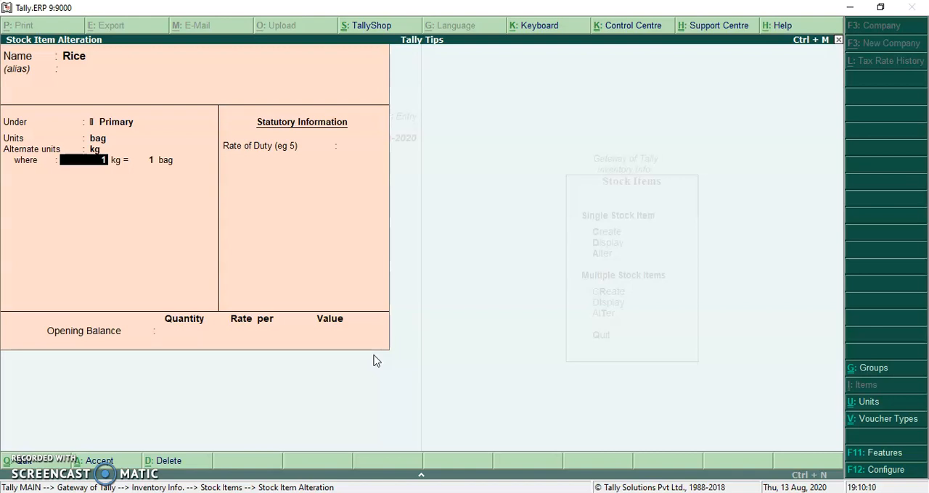
Step: Set the Rice unit conversion to 20 kg = 1 bag and save the stock item
text(20)
key(Return)
key(Return)
key(Return)
key(Return)
key(Return)
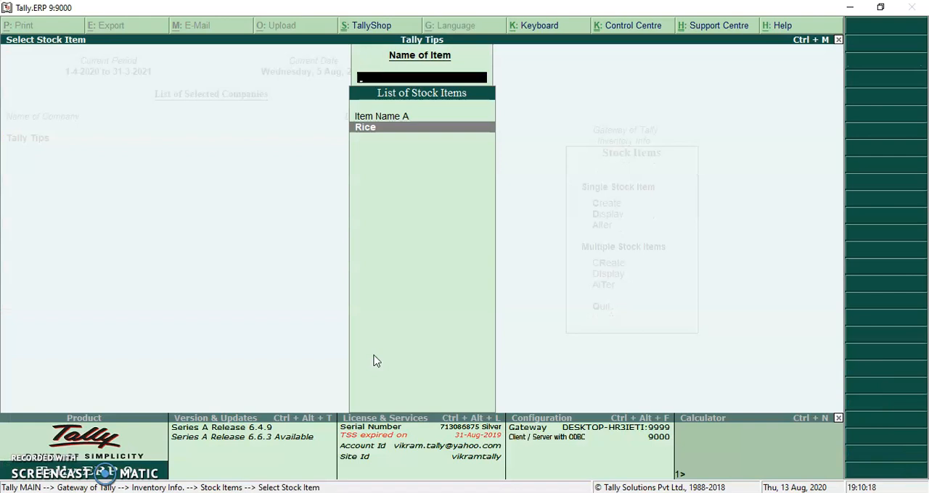
Step: Leave the stock item masters and open a new purchase voucher
key(Escape)
key(Escape)
key(Escape)
key(v)
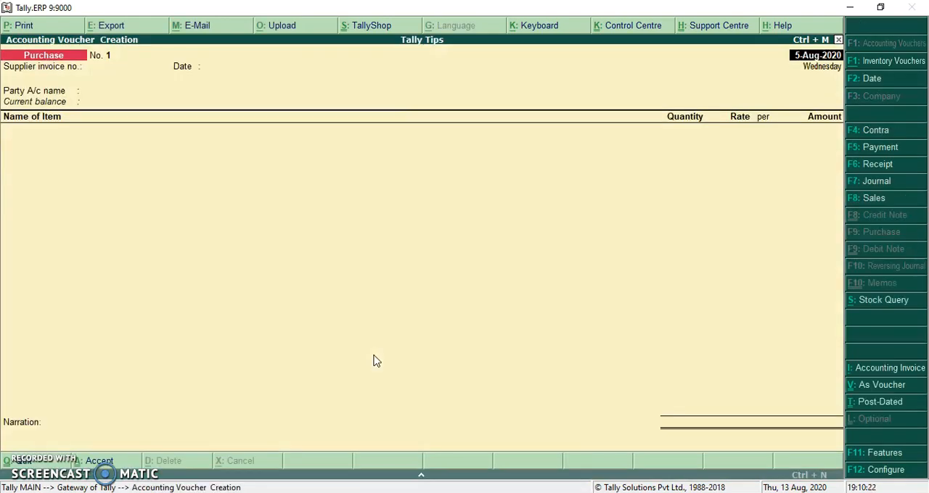
Step: Fill the purchase header with supplier invoice number 1, date 5-Aug-2020 and party account Supplier Name 1
key(Return)
text(1)
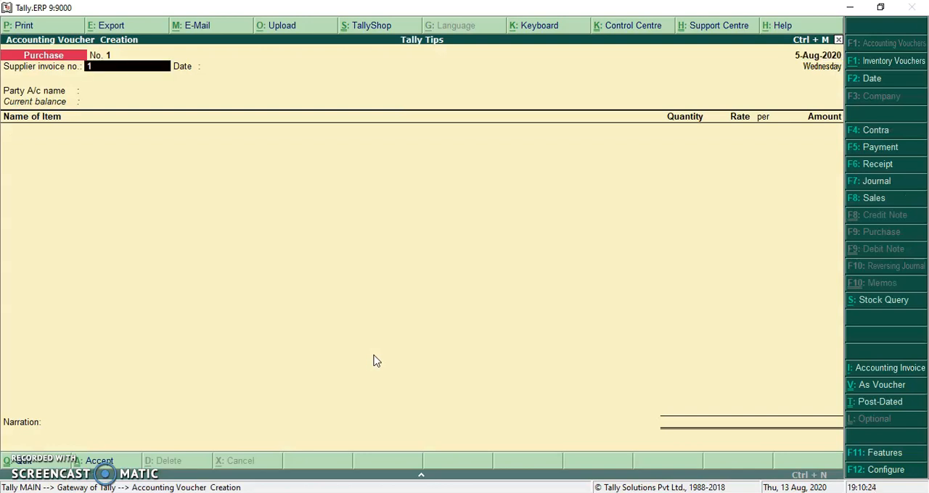
key(Return)
key(Return)
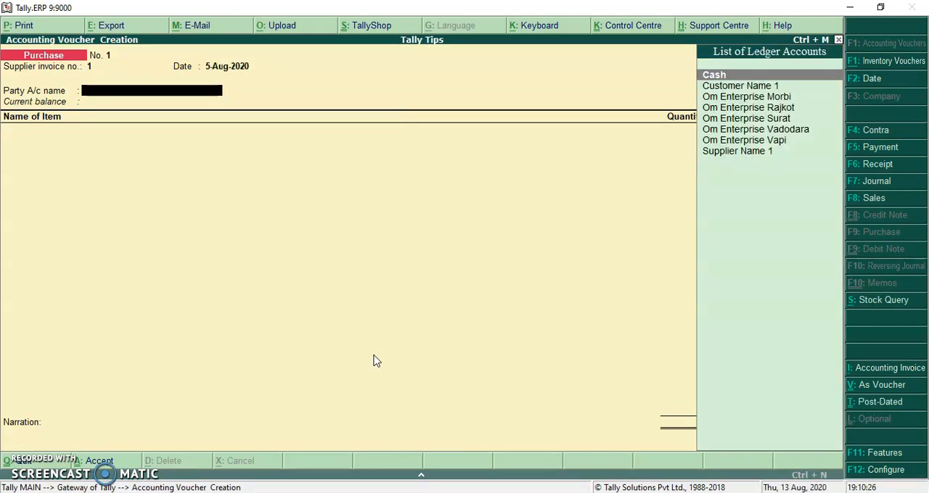
text(Su)
key(Return)
key(Return)
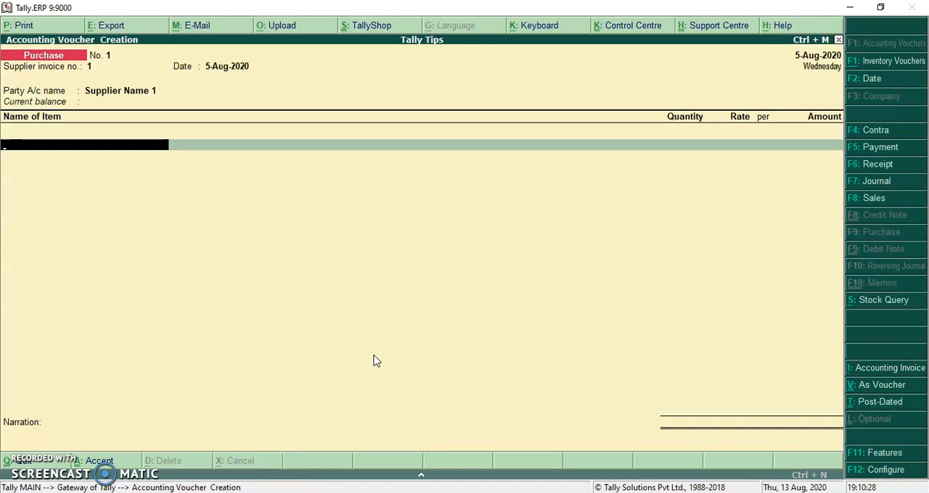
Step: Add the item Rice to the purchase voucher with a quantity of 10 bags
text(Ric)
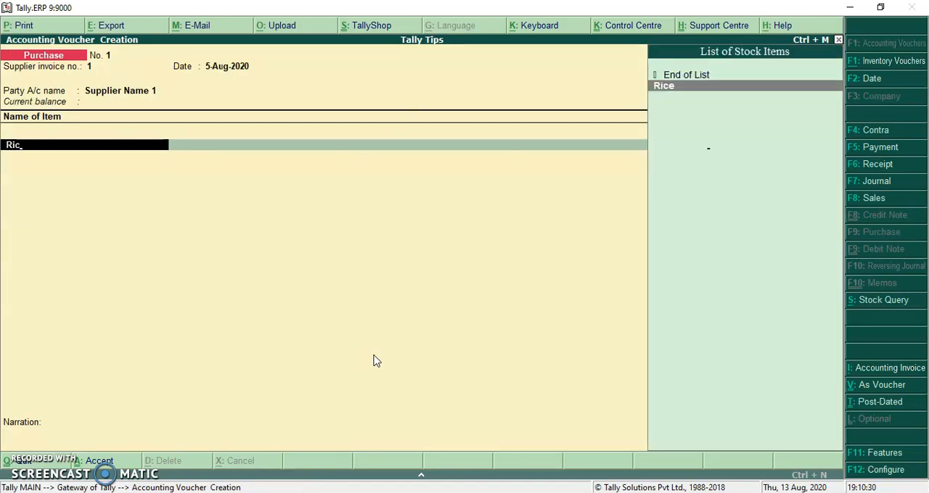
key(Return)
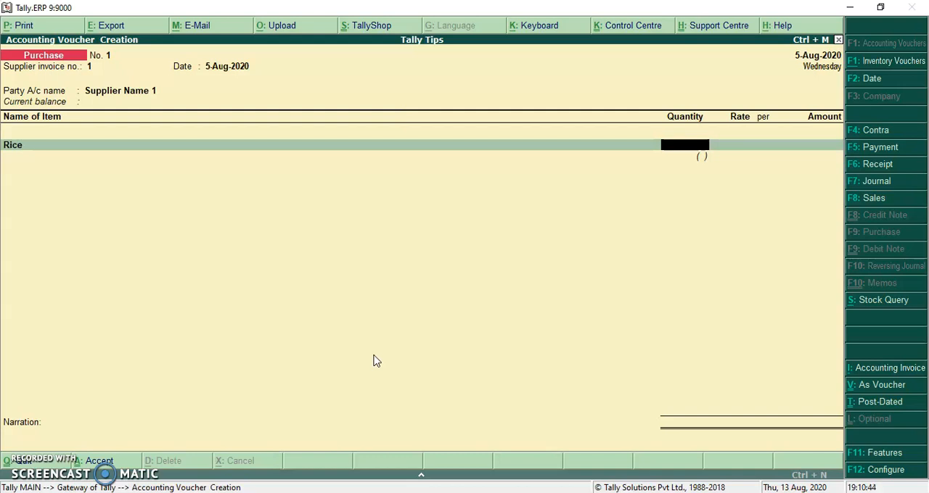
text(10)
key(Return)
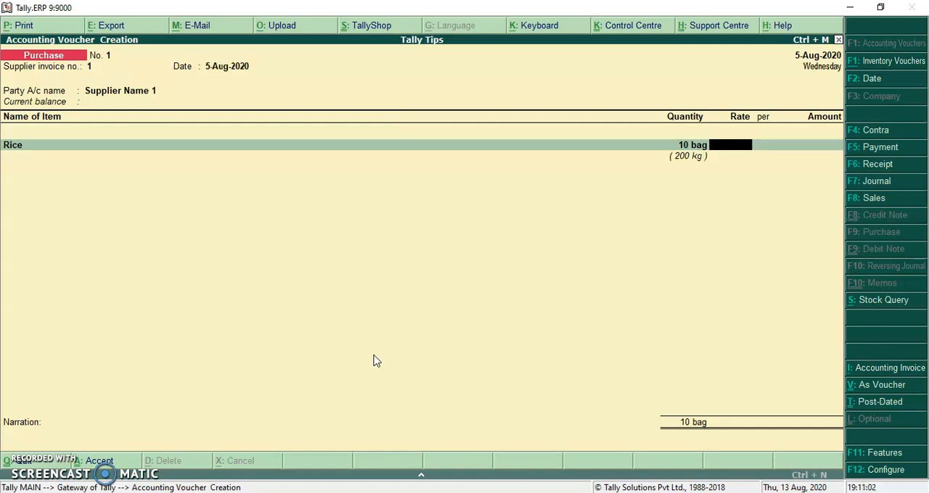
Step: Set the Rice quantity in the purchase to 10 bags equal to 240 kg
key(BackSpace)
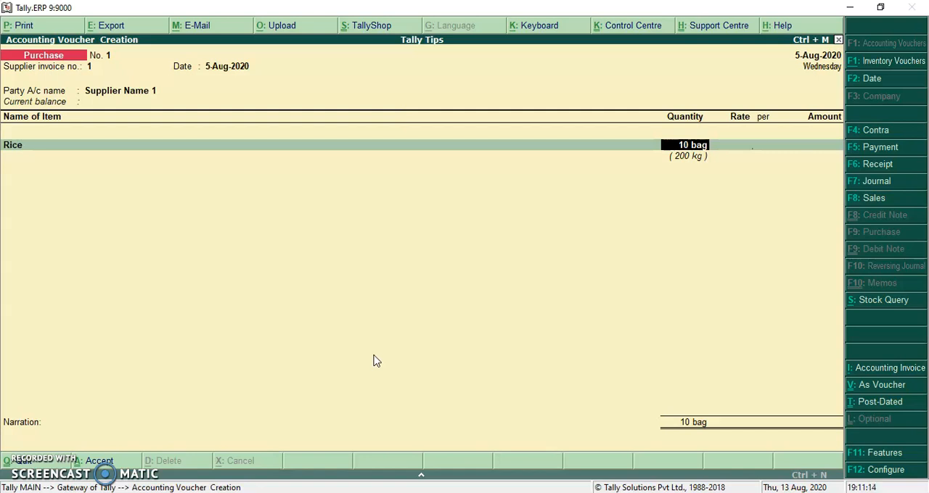
text(10bag=)
text(40kg)
key(Return)
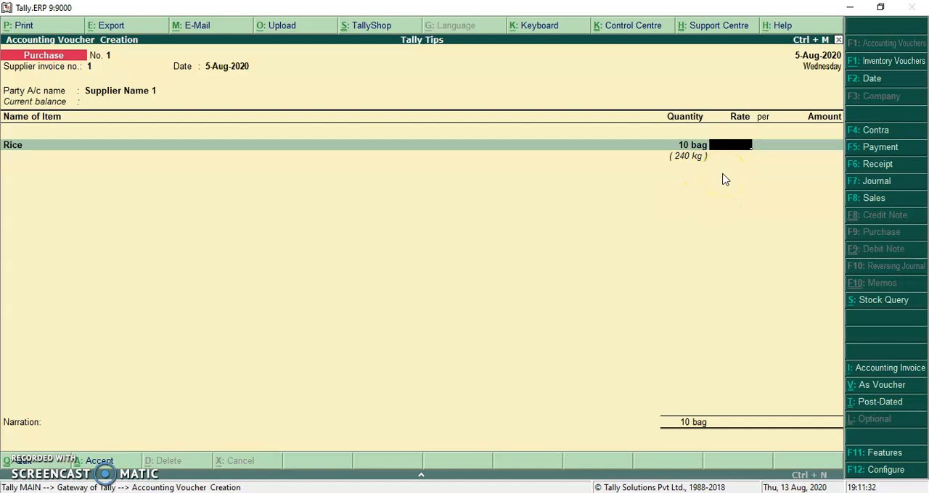
Step: Set the Rice purchase rate to 20.00 per kg and accept the line amount with its ledger allocation
key(Return)
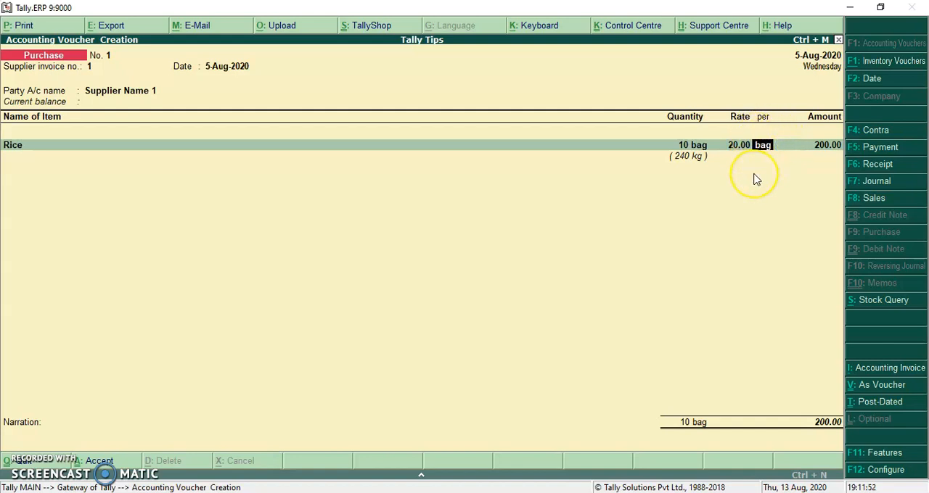
text(k)
key(Return)
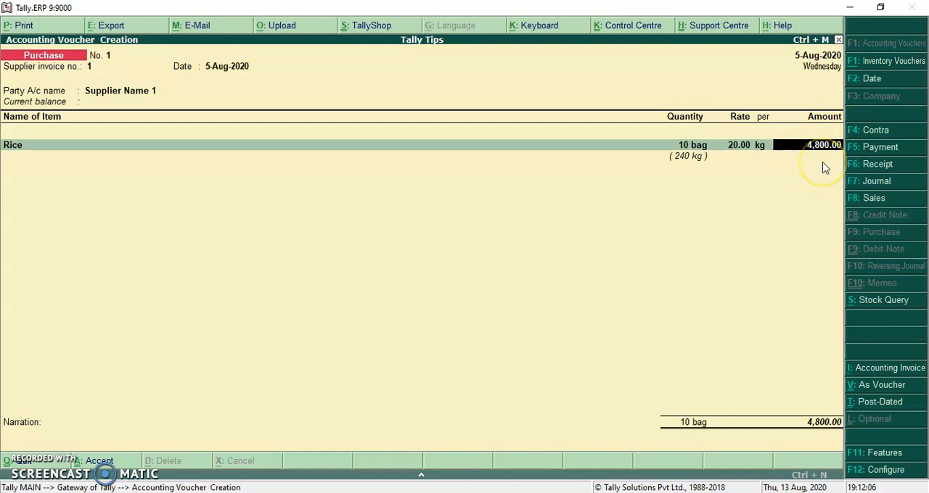
key(Return)
key(Return)
key(Return)
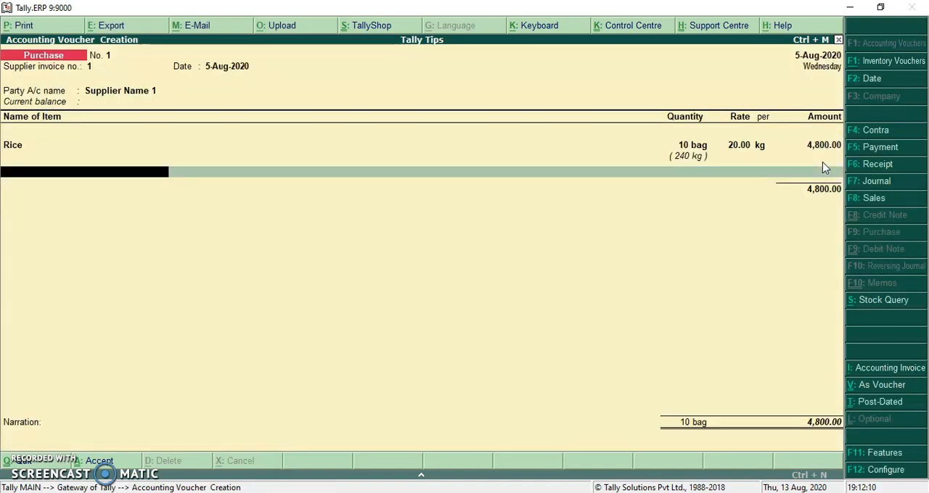
Step: End the item list and save the purchase voucher
key(Return)
key(Return)
key(Return)
key(Return)
key(Return)
key(Return)
key(Return)
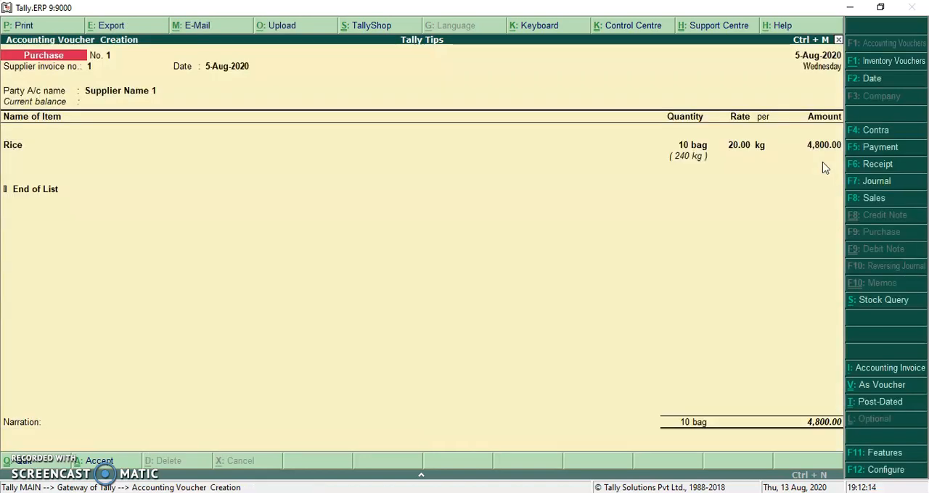
key(Return)
key(Return)
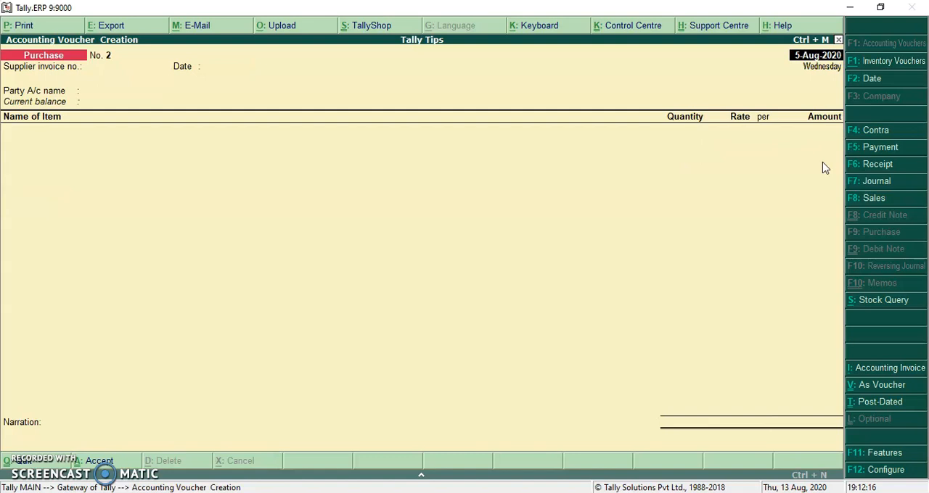
Step: Start a sales voucher dated 5-Aug-2020 for the party account Om Enterprise Morbi
key(F8)
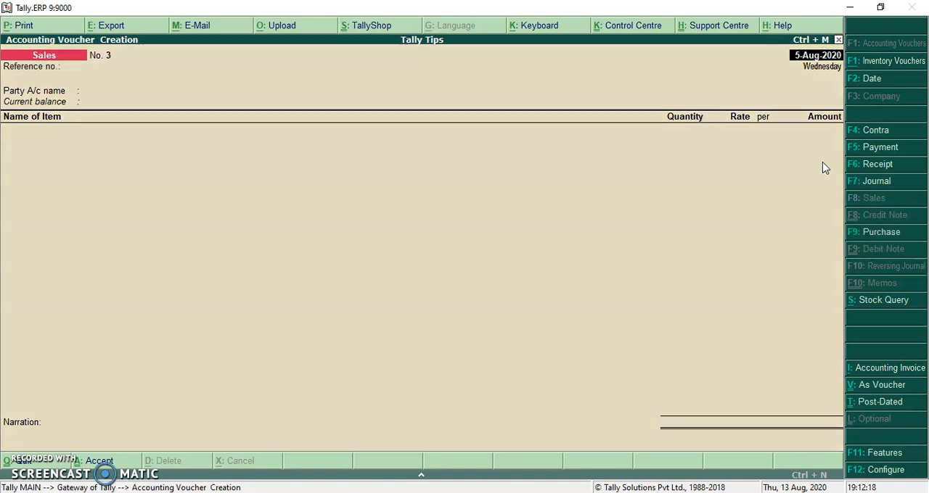
key(Return)
key(Down)
key(Down)
key(Return)
key(ctrl+a)
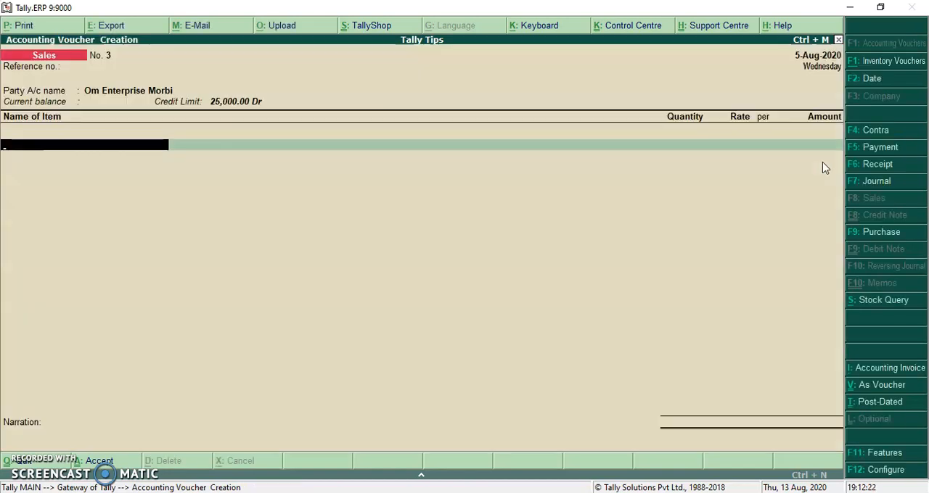
Step: Add Rice to the sales voucher with quantity 5bag=90kg and a rate of 1000
text(Rice)
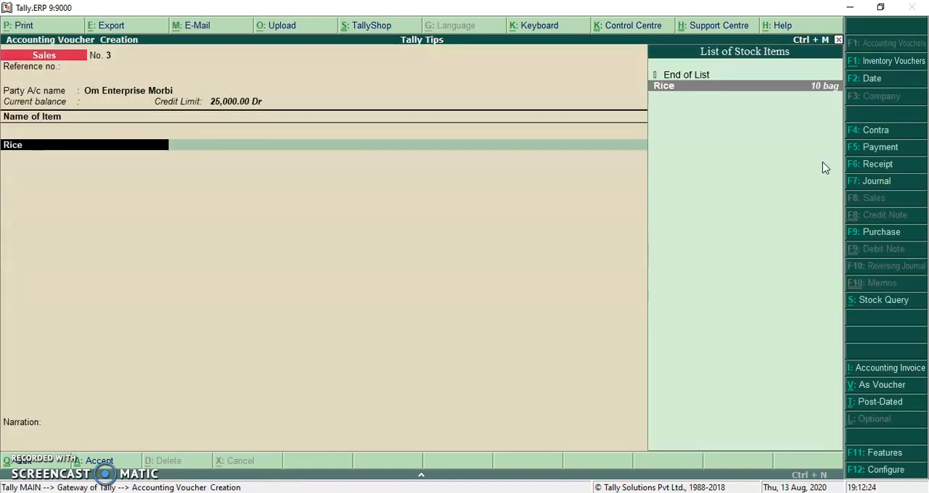
key(Return)
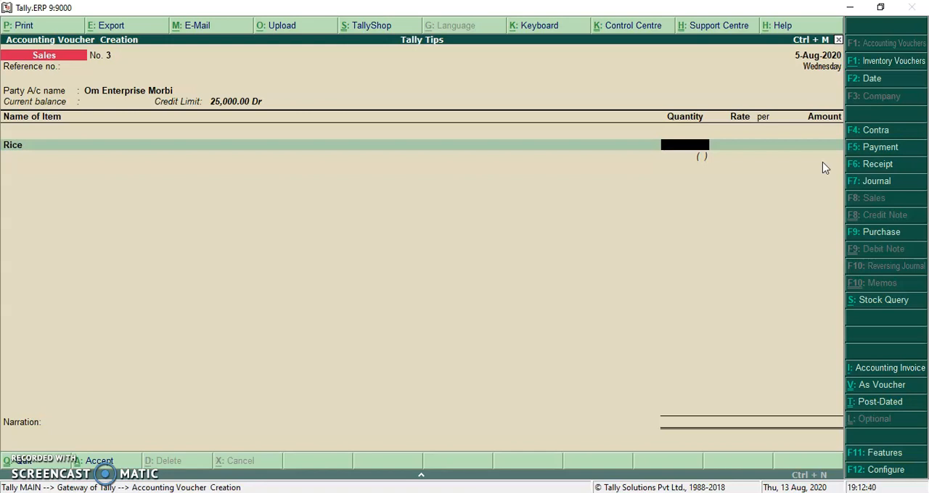
text(5bag=90kg)
key(Return)
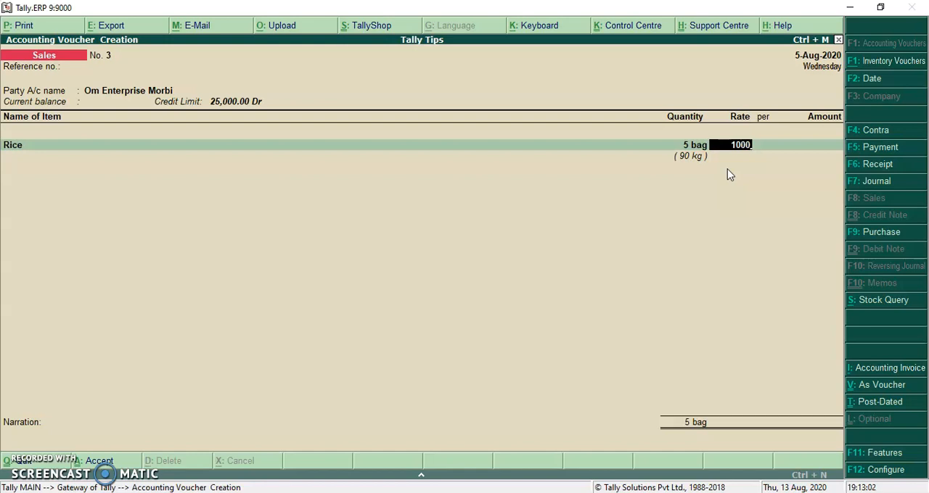
key(Return)
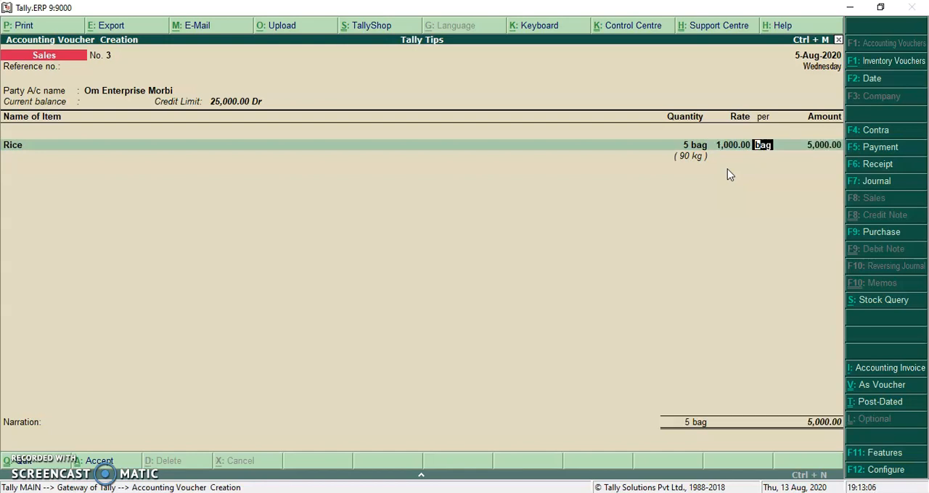
Step: Re-enter the Rice sales quantity as 5bag=90kg and the rate as 1,000
click(736, 132)
click(835, 149)
key(BackSpace)
key(BackSpace)
text(5bag=90kg)
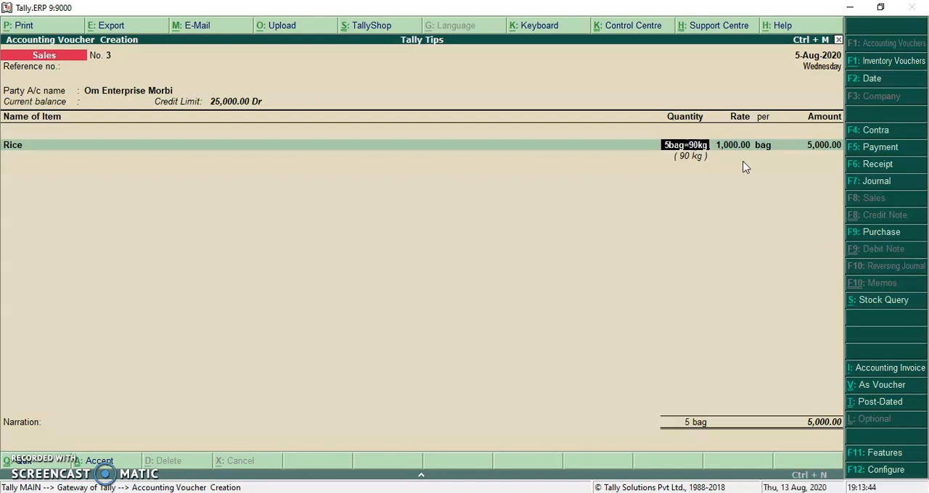
key(Return)
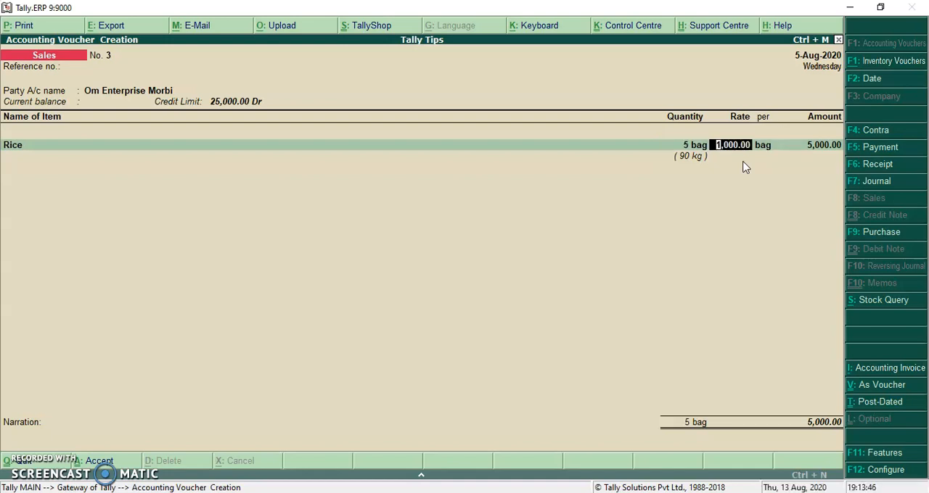
text(1,000)
key(Return)
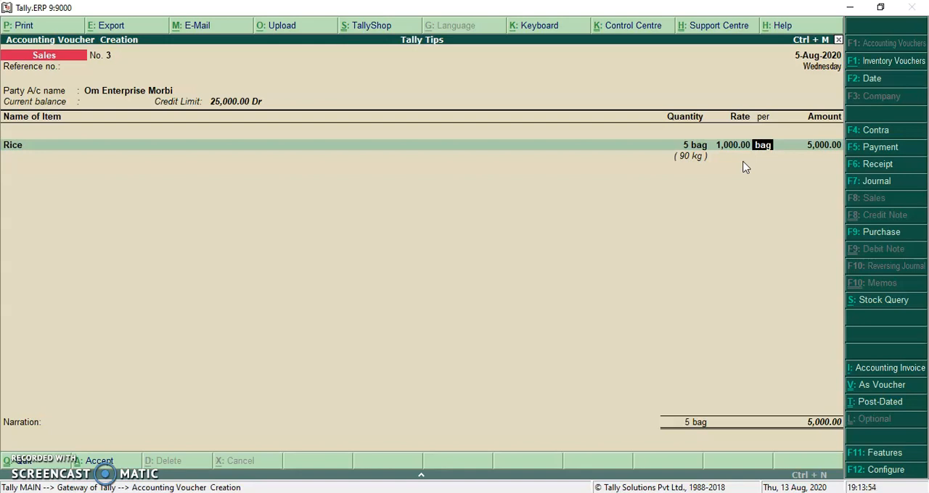
Step: Keep the first Rice line's rate per bag and allocate its 5,000.00 amount to the Sales ledger
key(Return)
key(Return)
key(Return)
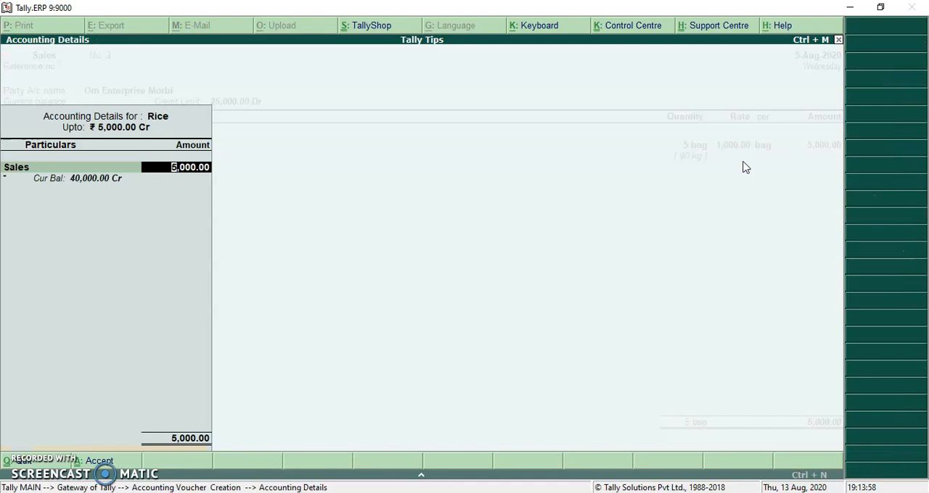
key(Return)
Step: Add a second Rice line to the sales voucher with a quantity of 5 bag equal to 120 kg
text(Rice)
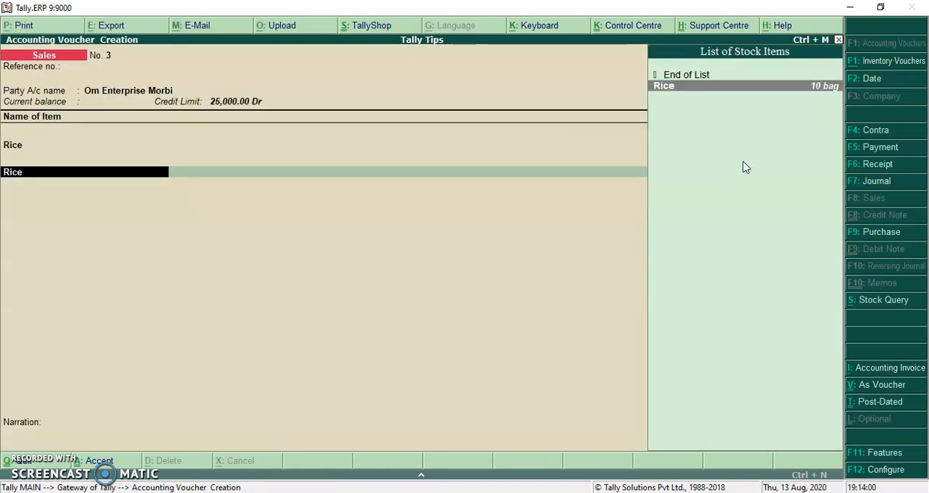
key(Return)
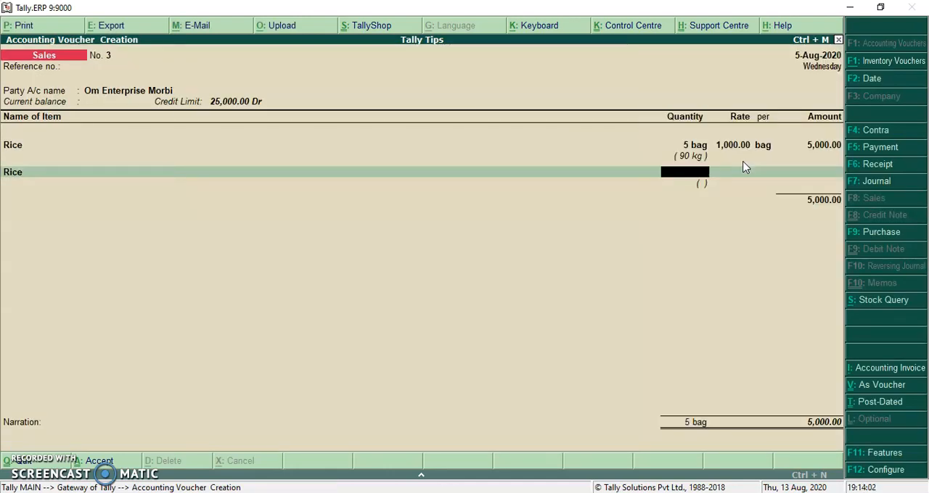
text(5bag=)
text(120kg)
key(Return)
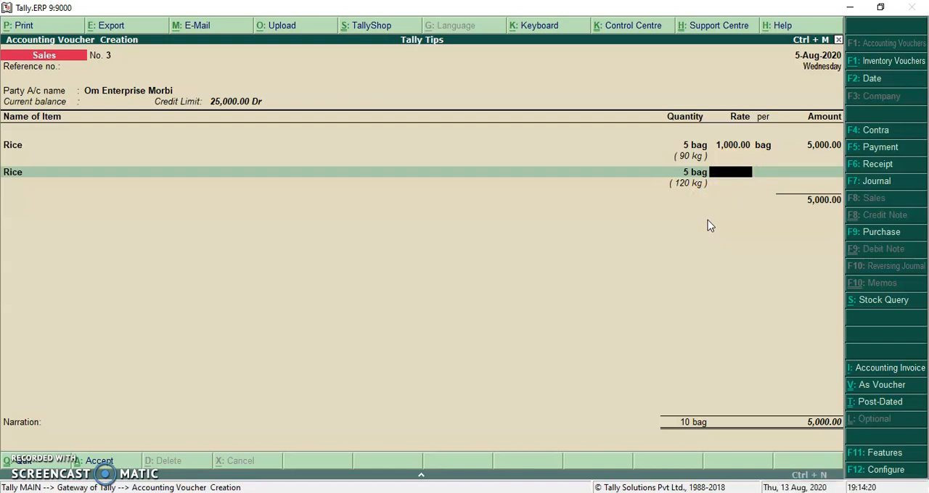
Step: Set the second Rice line's rate to 30 per kg
text(30)
key(Return)
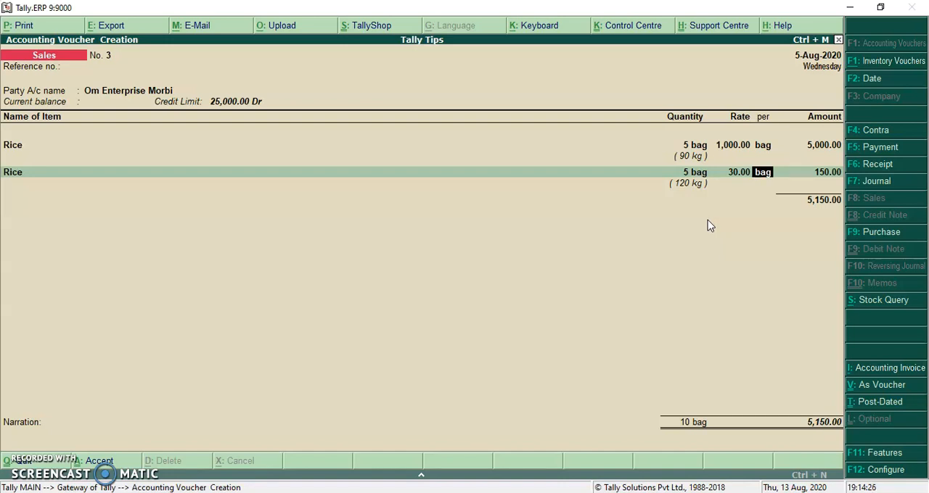
text(kg)
key(Return)
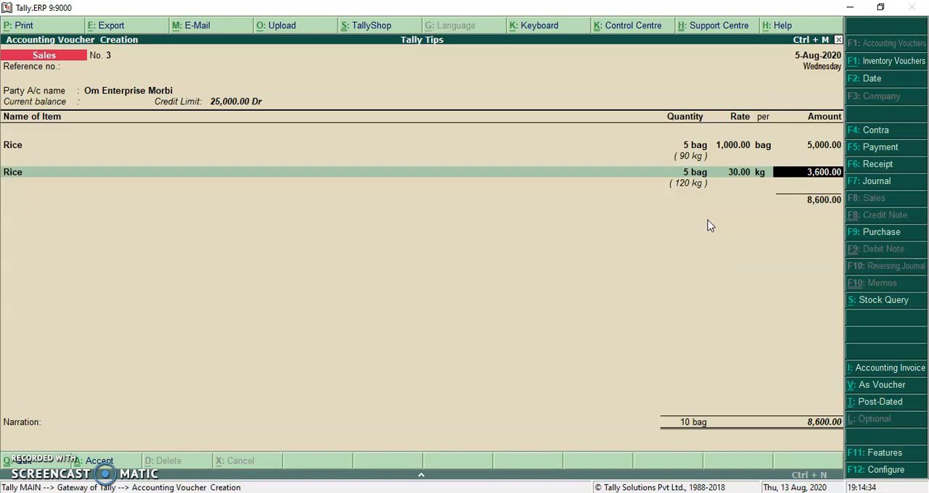
Step: Accept the second Rice line's amount and ledger allocation, end the item list and save the sales voucher
key(Return)
key(Return)
key(Return)
key(Return)
key(Return)
key(Return)
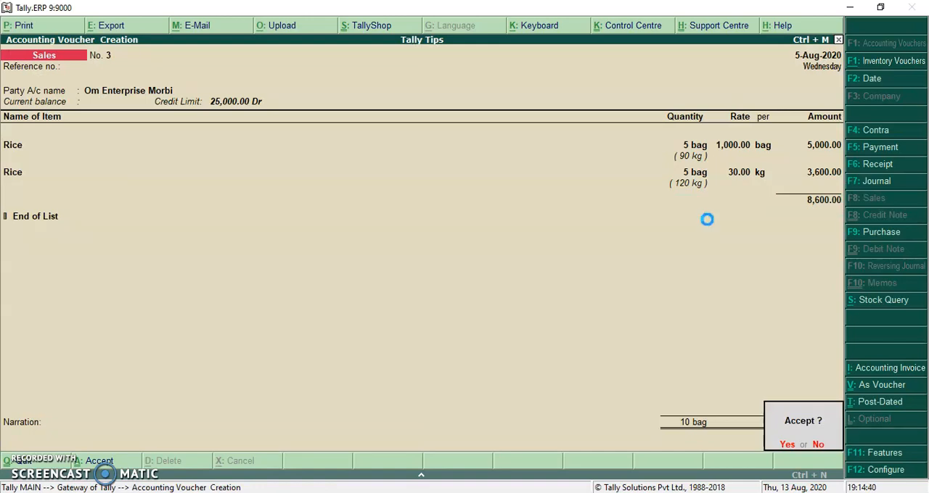
key(y)
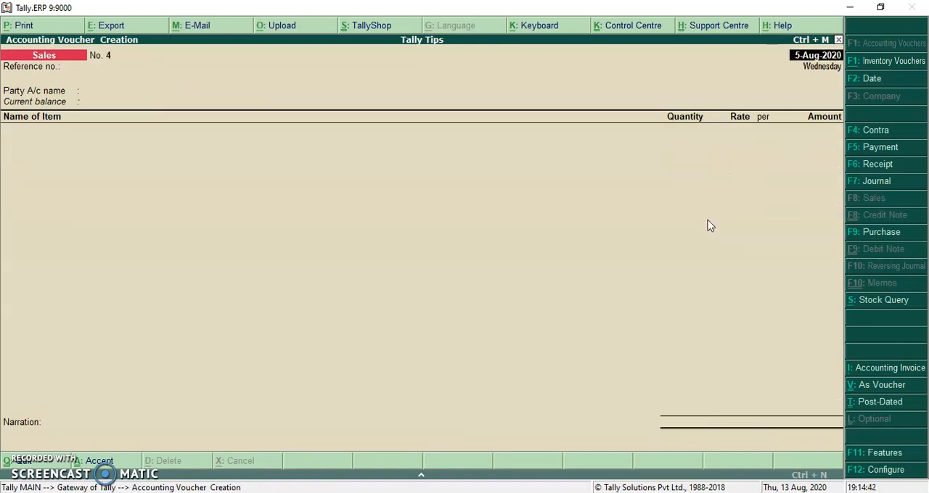